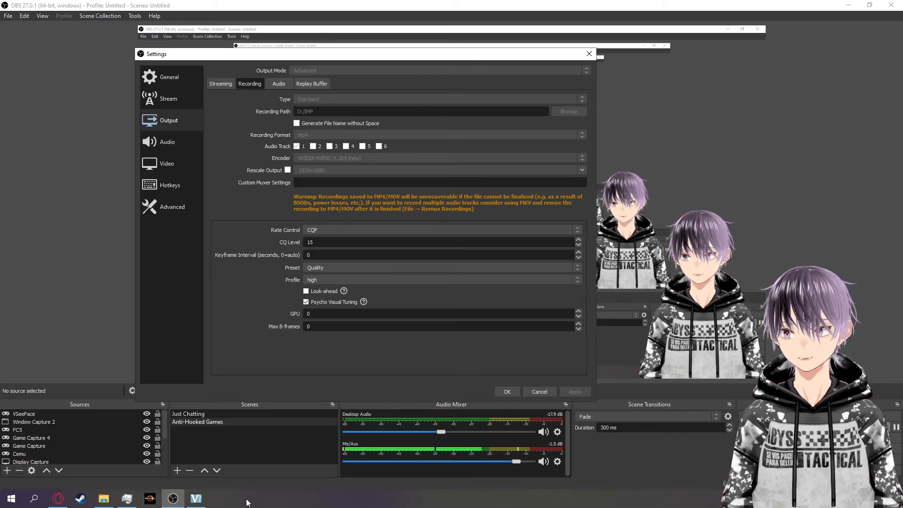
Step: Set the recording rate control to CBR
mouse_move(137, 499)
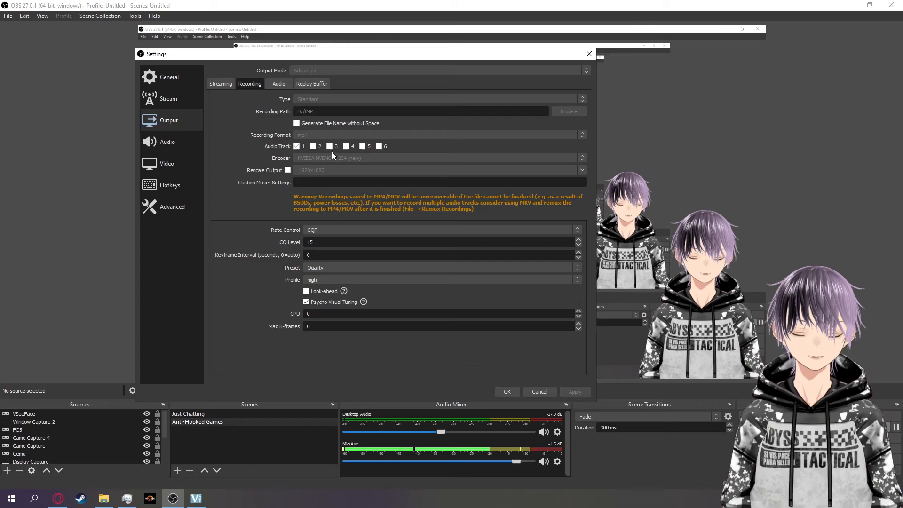
left_click(313, 231)
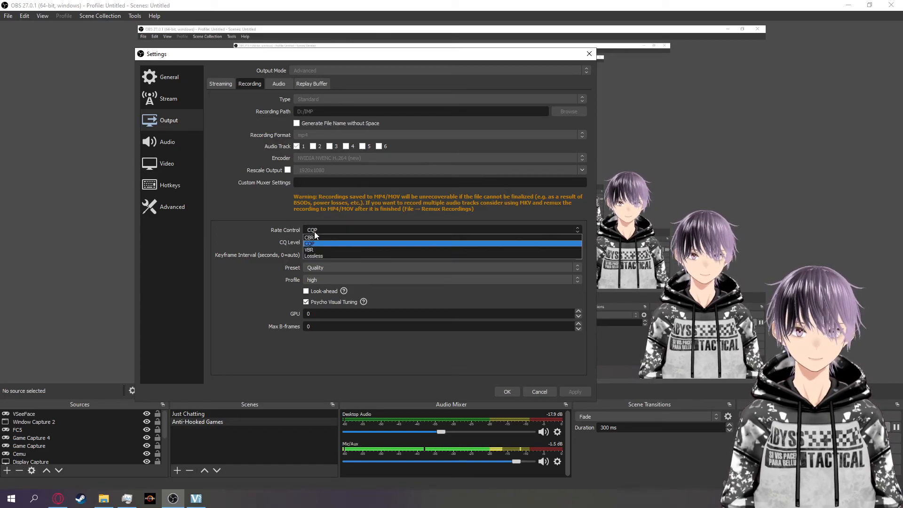
left_click(280, 237)
left_click(317, 229)
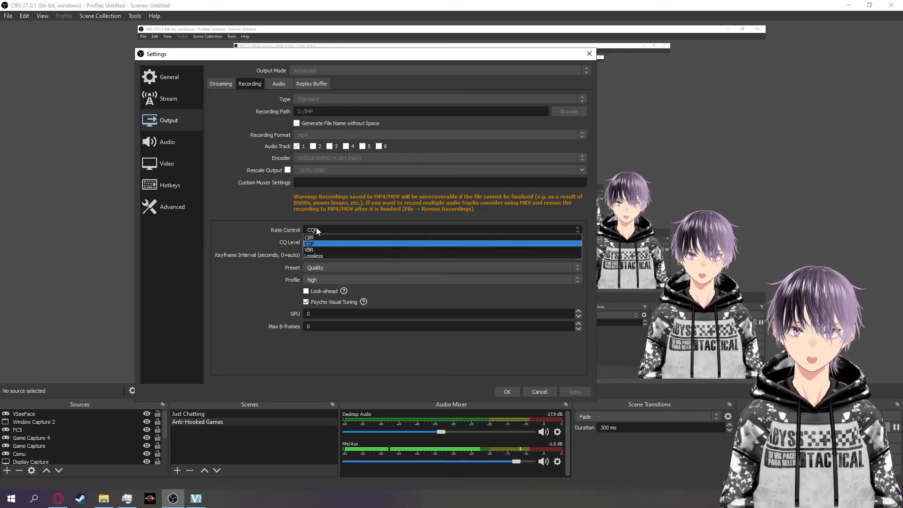
left_click(314, 237)
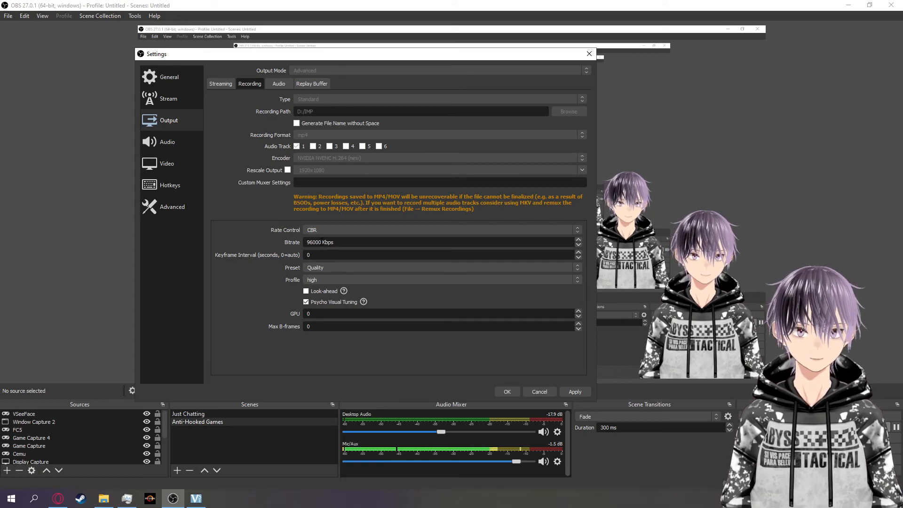
left_click(323, 231)
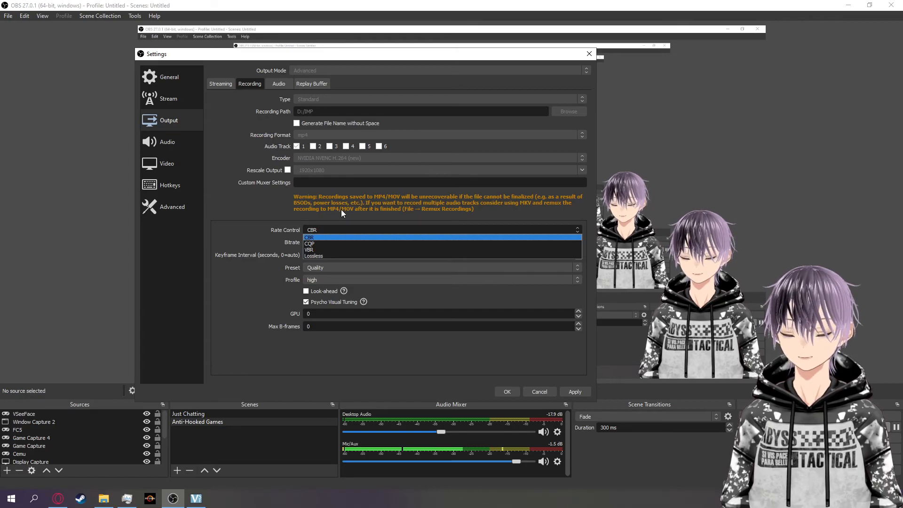
left_click(312, 238)
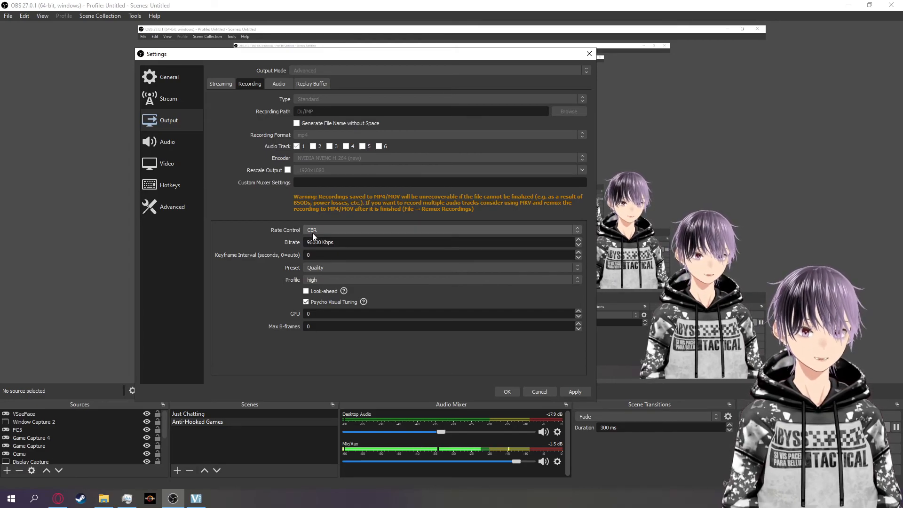
double_click(314, 242)
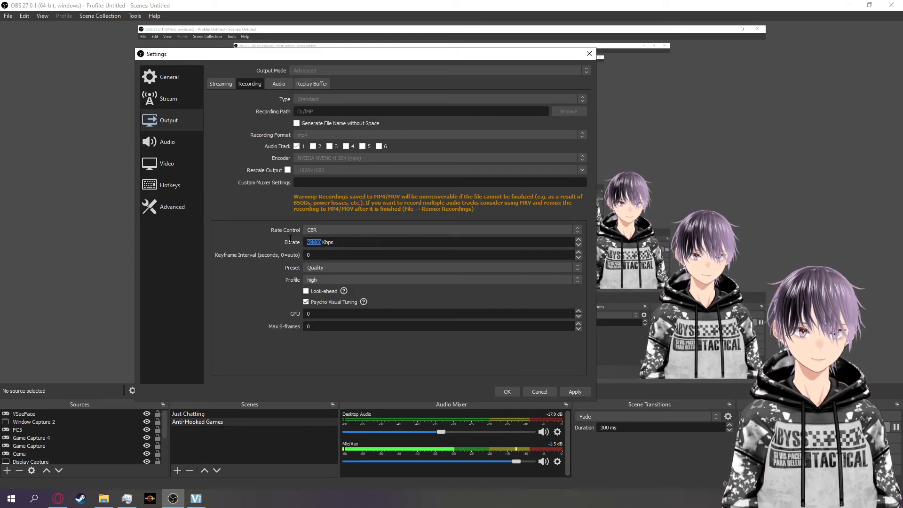
left_click(336, 242)
left_click_drag(322, 243, 298, 244)
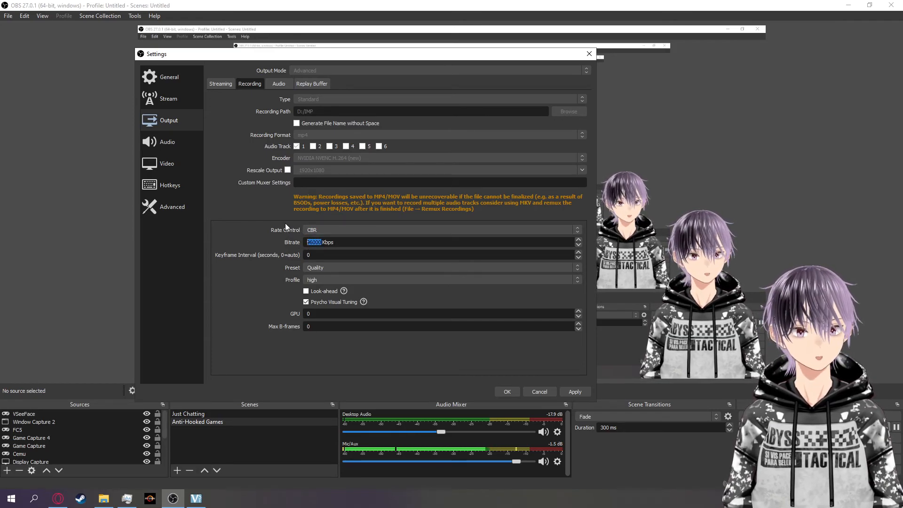
left_click(318, 243)
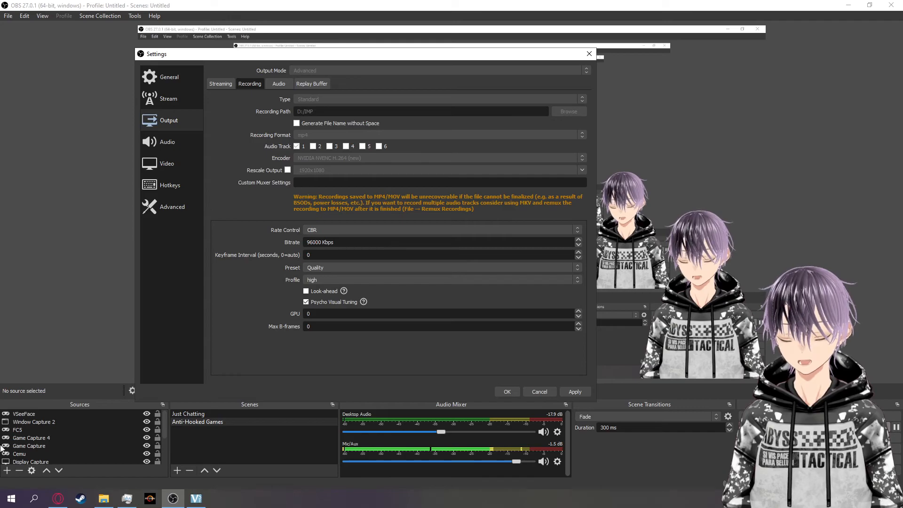
Step: Switch to Task Manager and sort the running processes by CPU usage and by disk usage
mouse_move(103, 498)
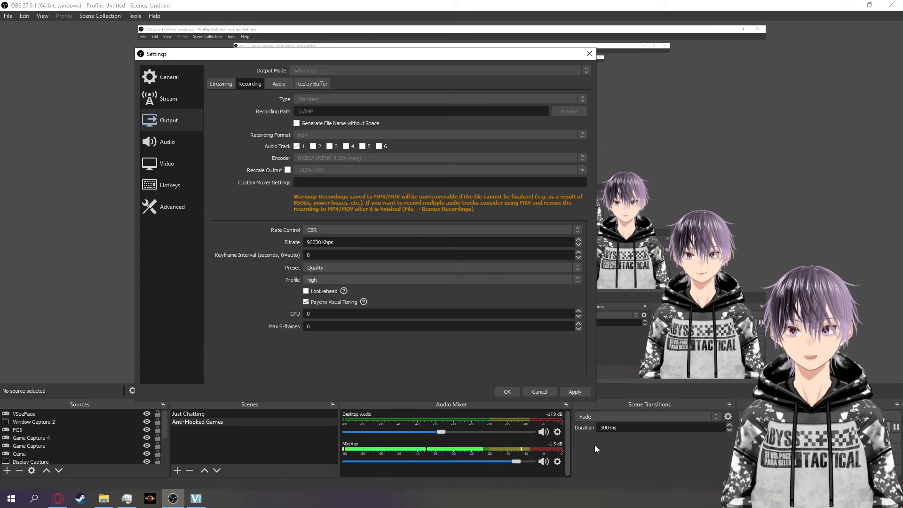
left_click(127, 498)
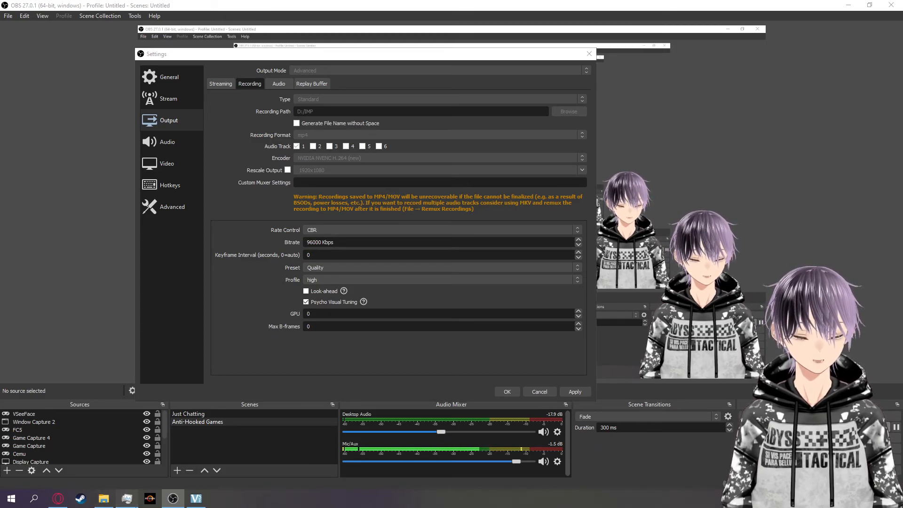
left_click_drag(722, 34, 439, 69)
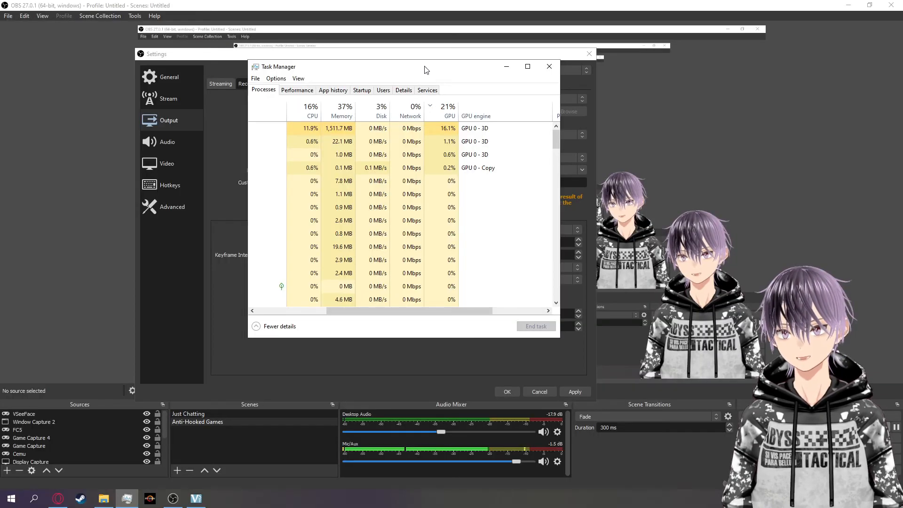
left_click_drag(428, 67, 625, 58)
left_click_drag(546, 66, 238, 49)
left_click_drag(296, 292, 225, 292)
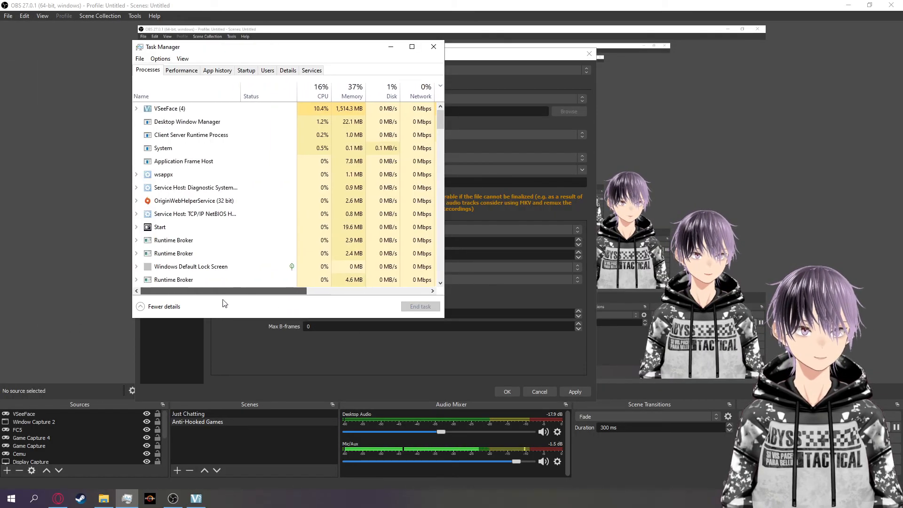
left_click(308, 97)
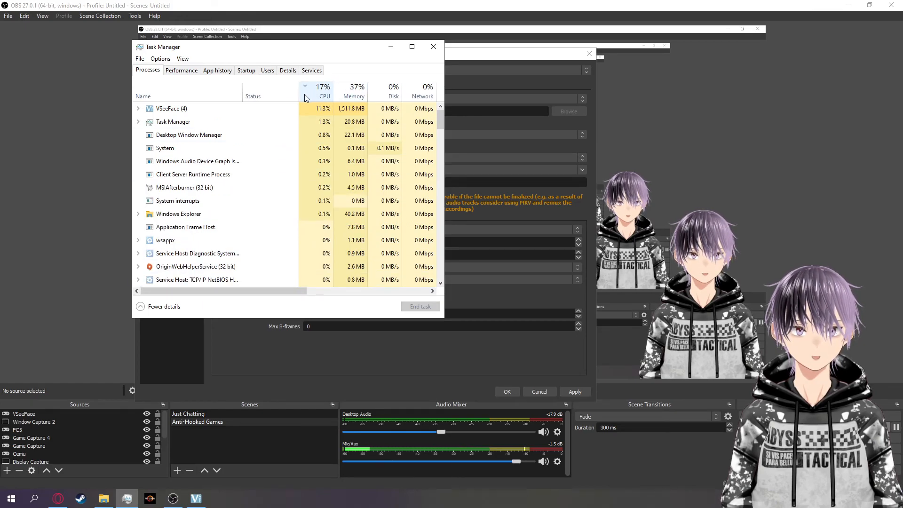
left_click_drag(261, 291, 295, 291)
left_click(313, 97)
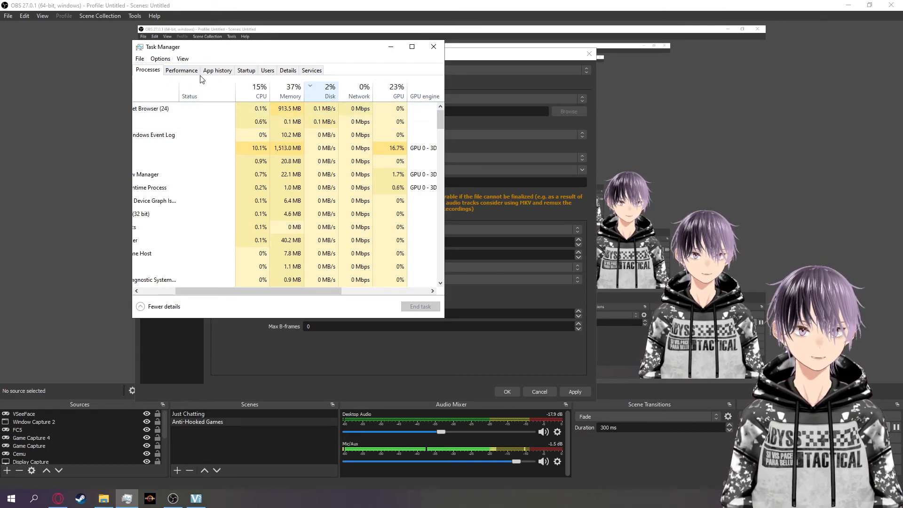
Step: Inspect the performance graphs of Disk 0 (C:) and close Task Manager
left_click(183, 70)
left_click(184, 149)
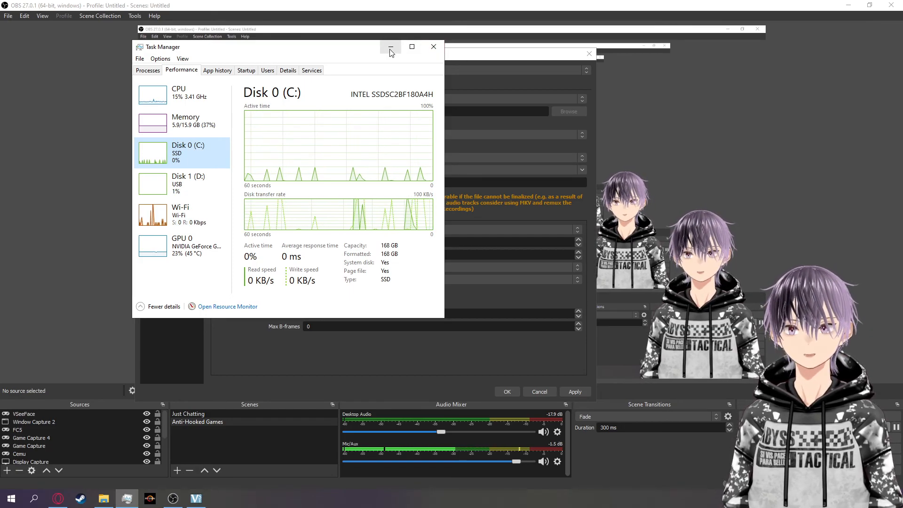
left_click(426, 51)
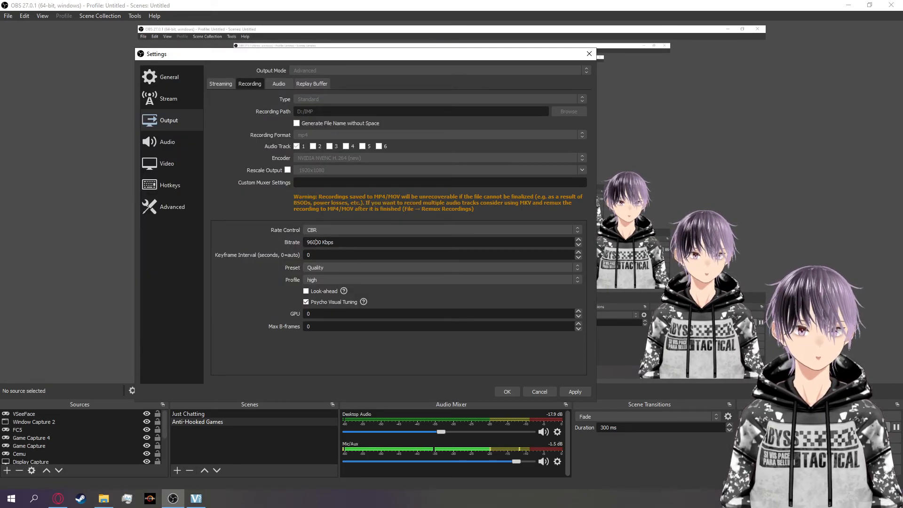
Step: Launch CrystalDiskMark from the desktop and place its window over the recording settings
key("super+d")
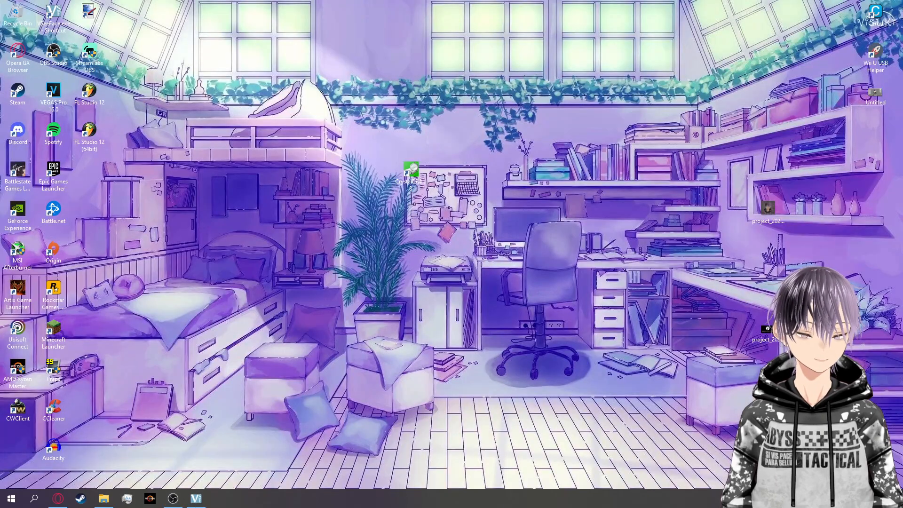
left_click_drag(394, 183, 283, 201)
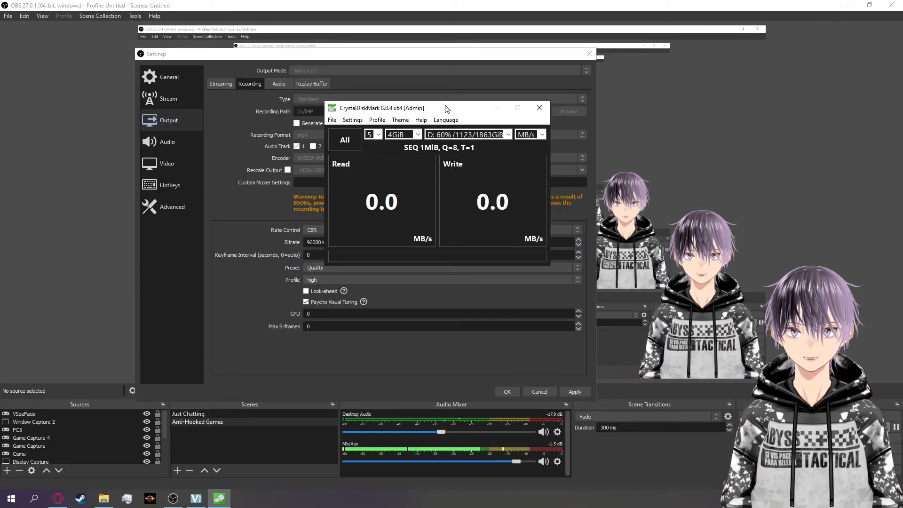
left_click_drag(446, 113, 402, 114)
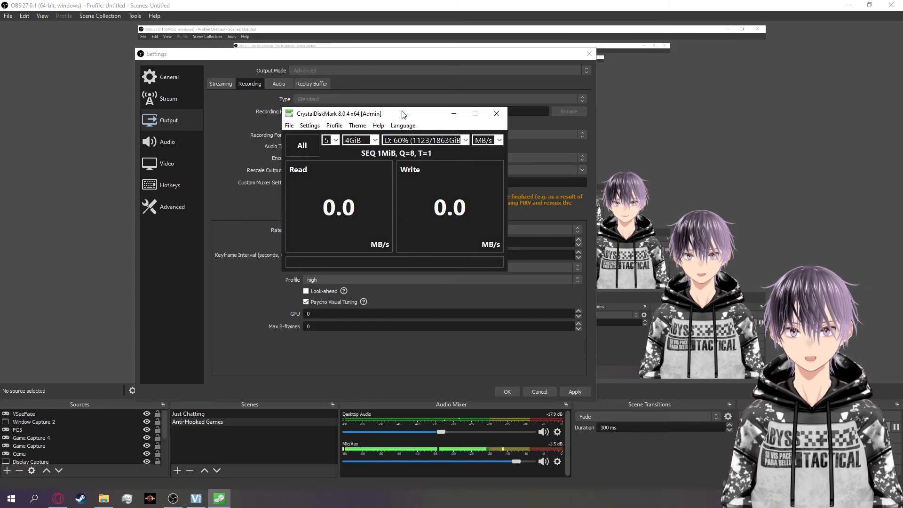
Step: Choose drive D: as the benchmark target and close CrystalDiskMark without running a test
left_click(454, 141)
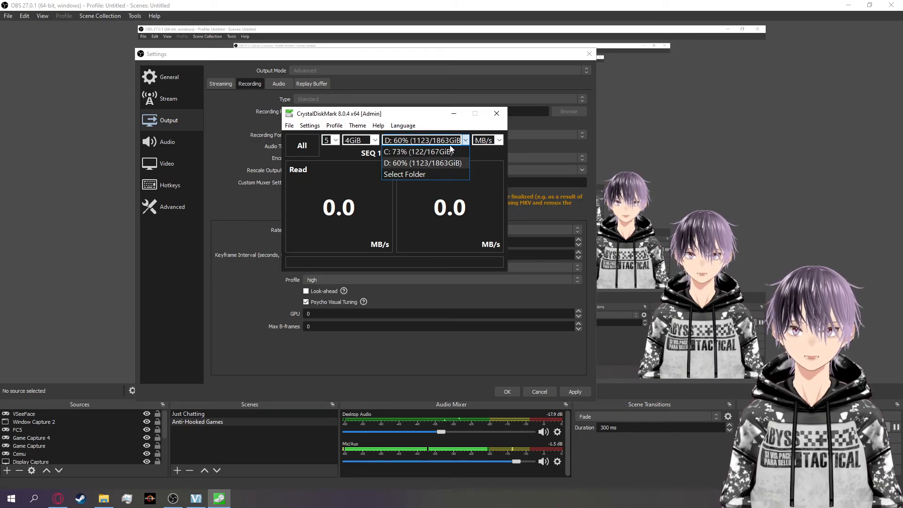
left_click(422, 165)
left_click(461, 141)
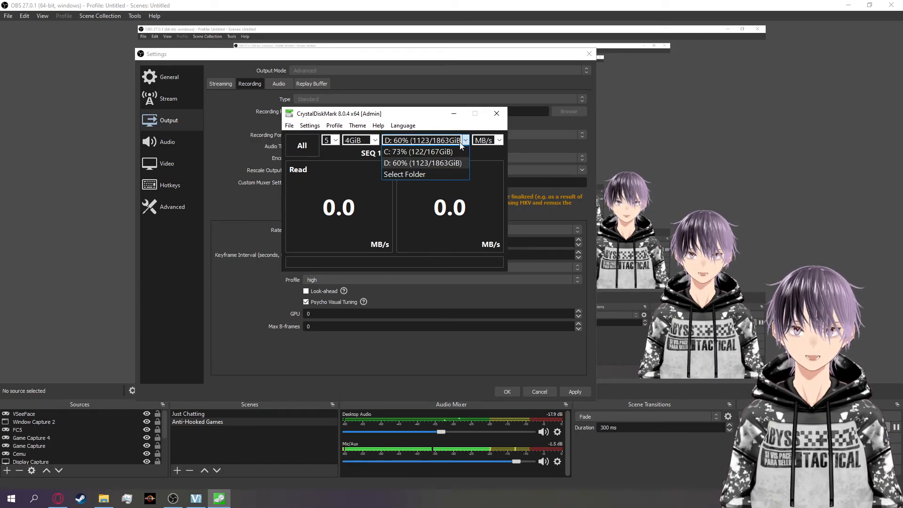
left_click(428, 164)
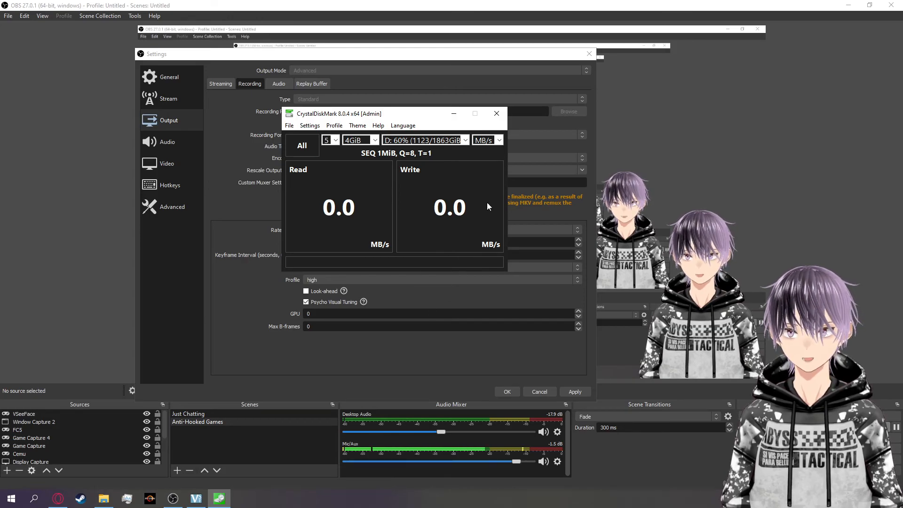
left_click(497, 114)
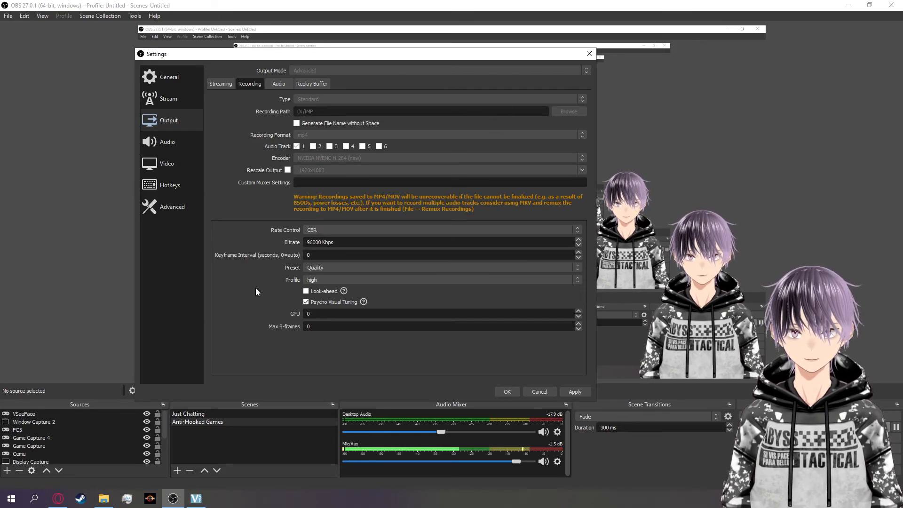
Step: Examine the CBR bitrate value and its unit in the recording output settings
left_click_drag(325, 243, 310, 242)
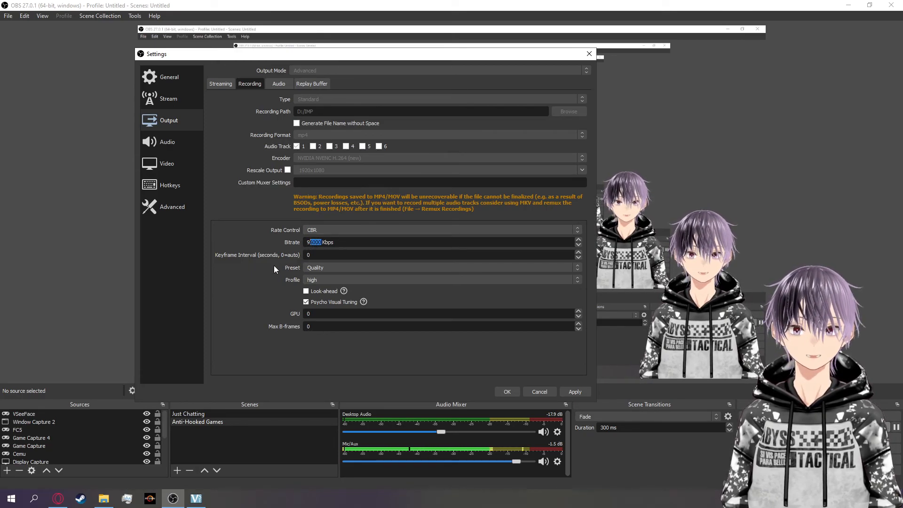
left_click(319, 243)
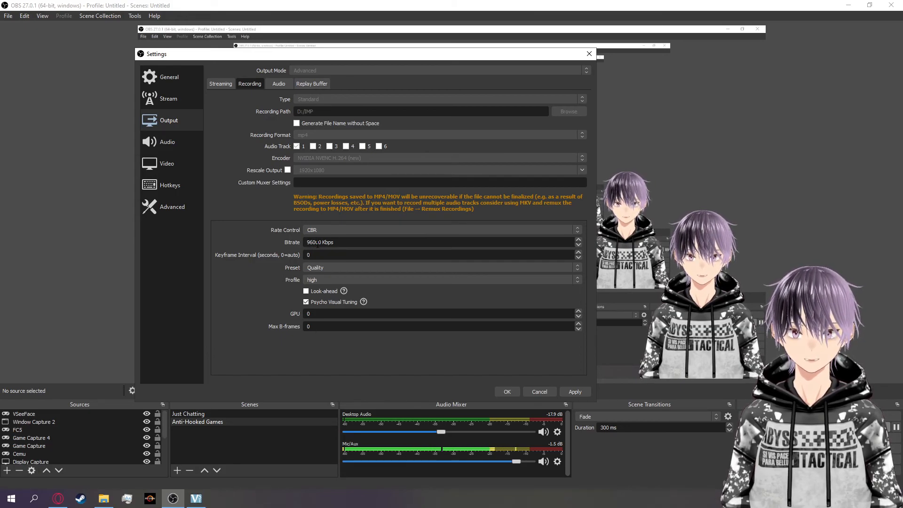
left_click_drag(322, 242, 295, 246)
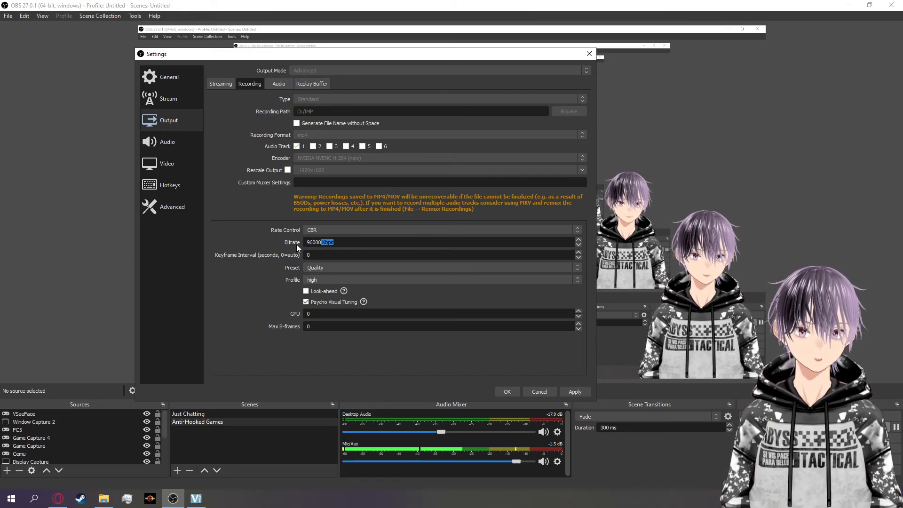
left_click(347, 244)
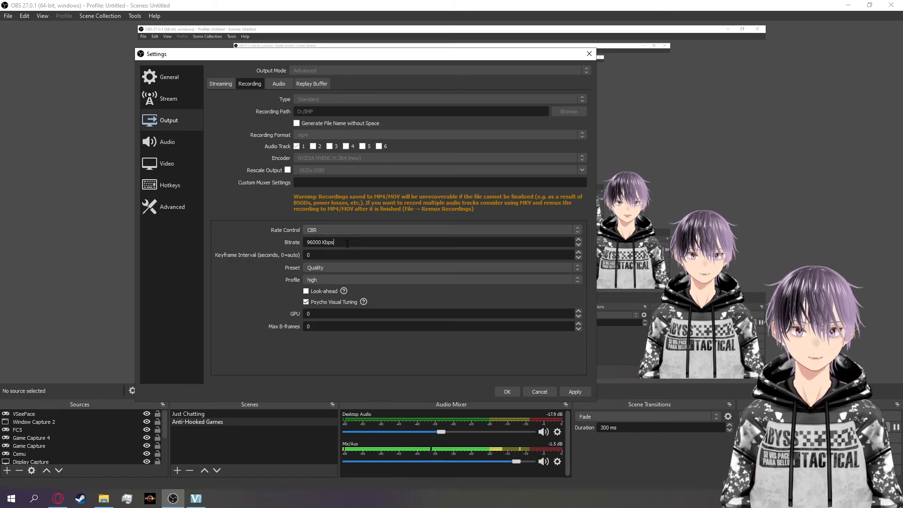
double_click(313, 241)
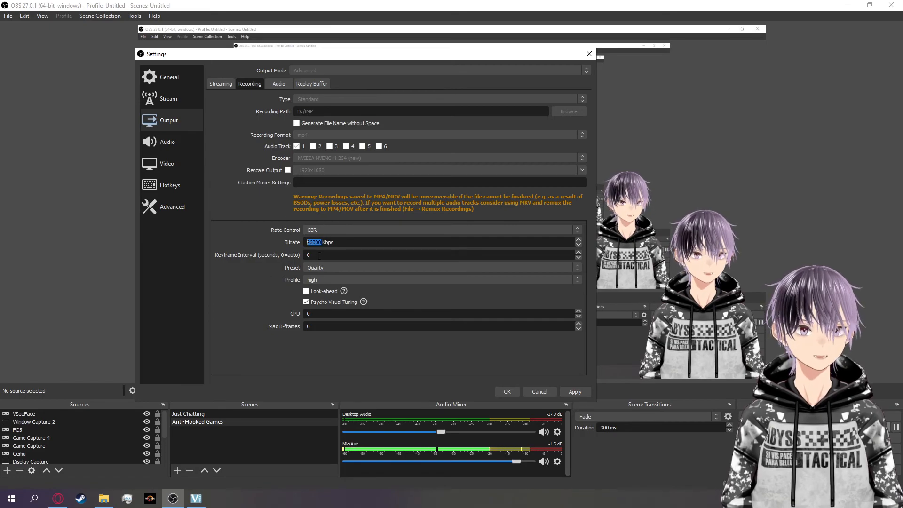
left_click_drag(335, 242, 326, 243)
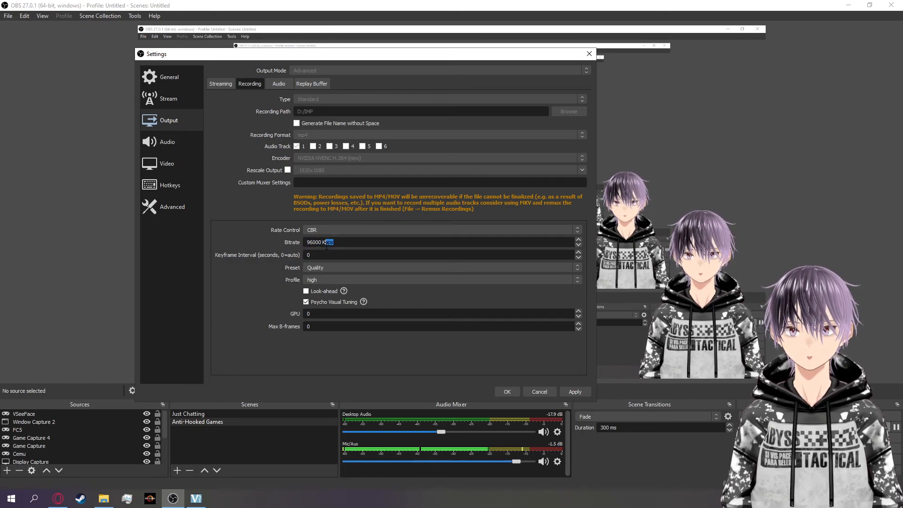
left_click(320, 242)
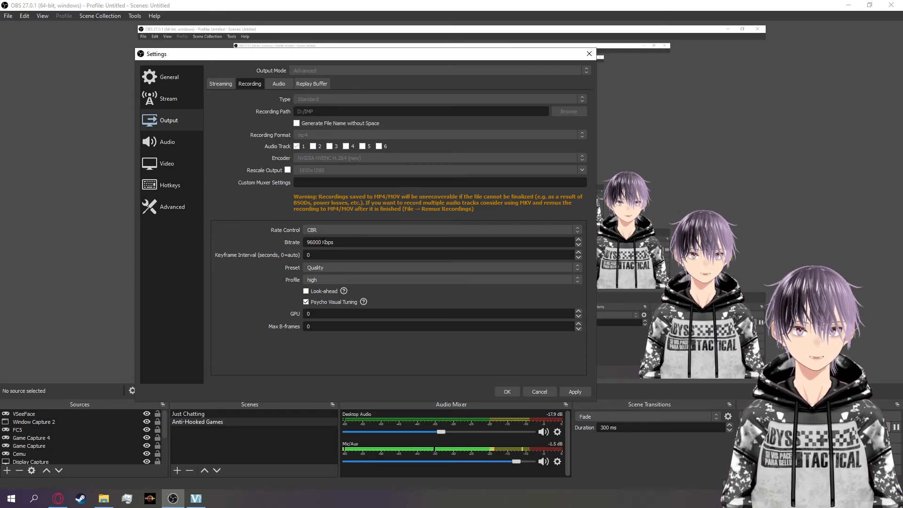
left_click_drag(320, 243, 349, 253)
left_click(339, 243)
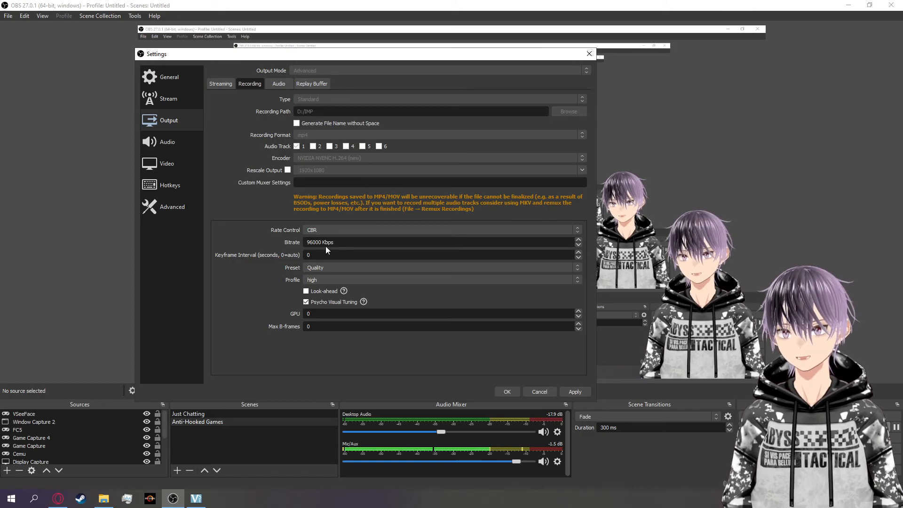
key("ctrl+a")
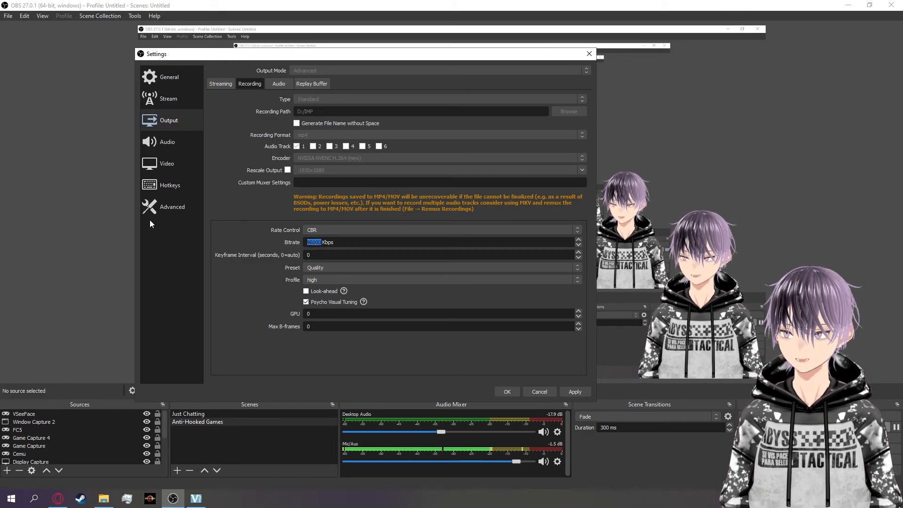
left_click(337, 243)
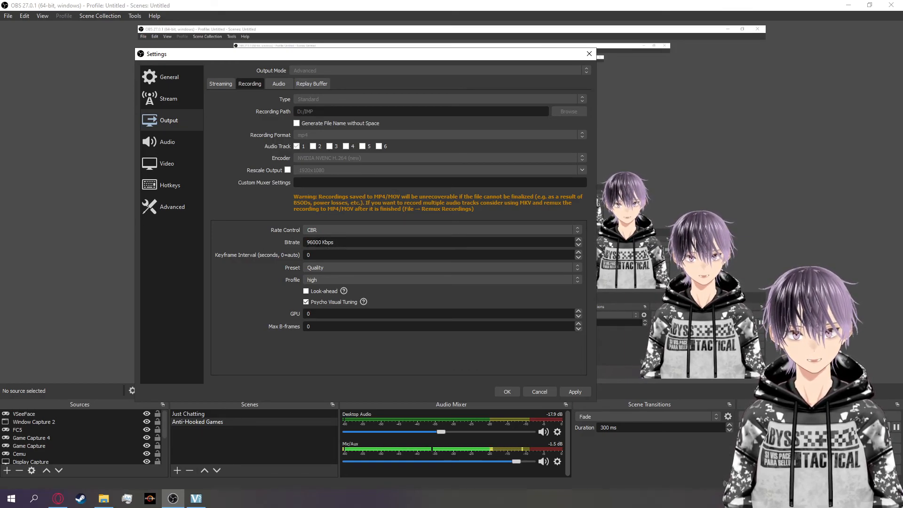
left_click_drag(316, 243, 275, 246)
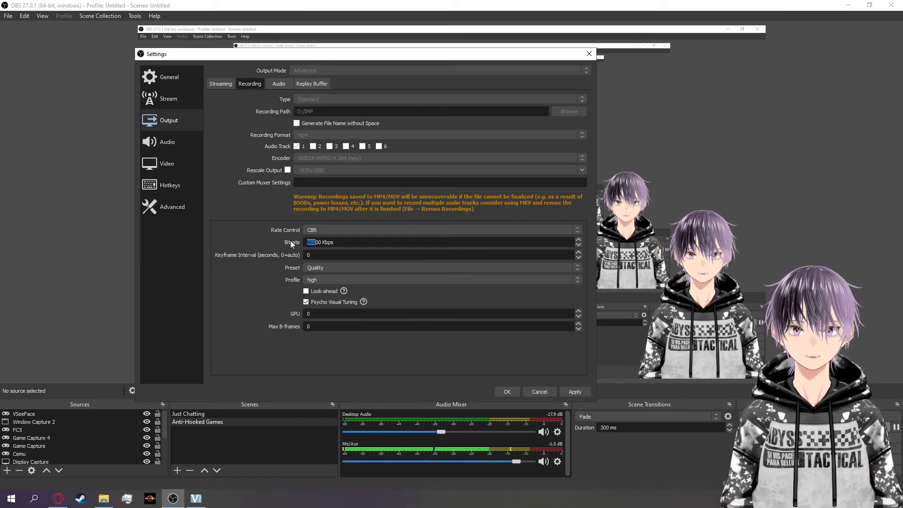
Step: Review the encoder presets available for the CBR recording and keep Quality selected
left_click(336, 242)
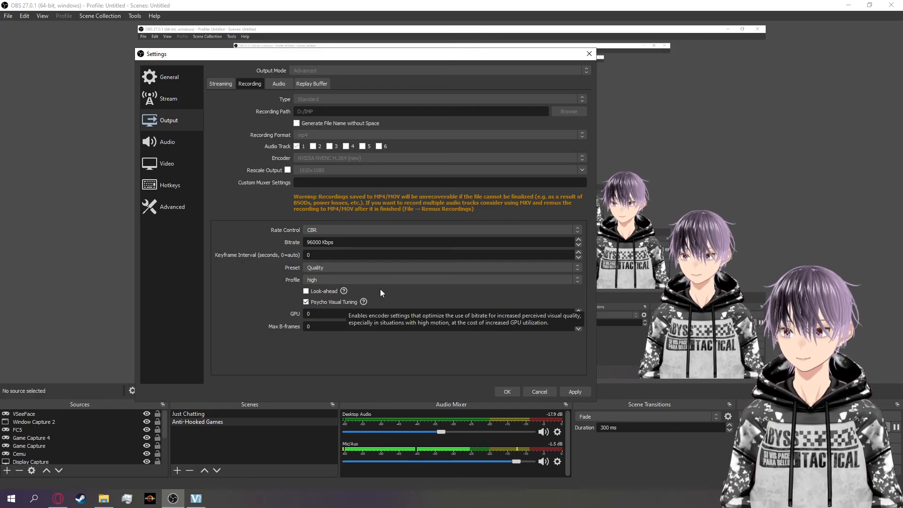
left_click(318, 269)
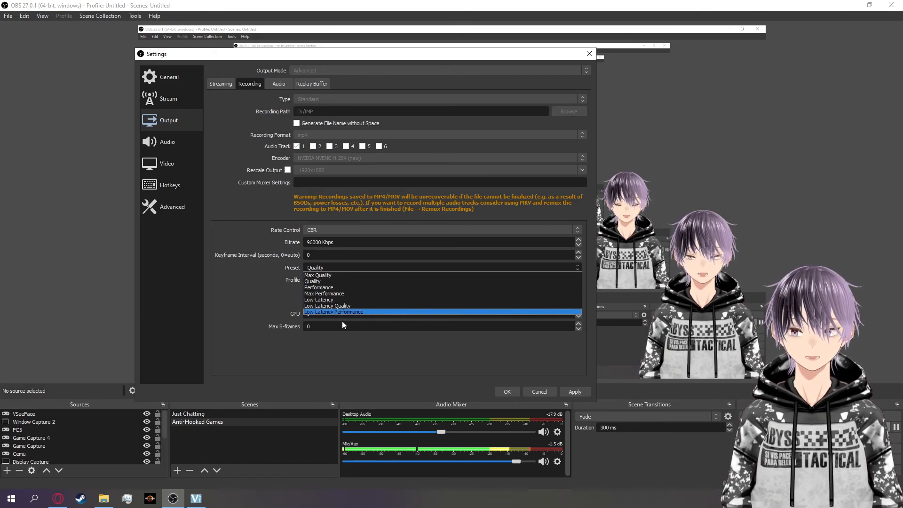
left_click(309, 284)
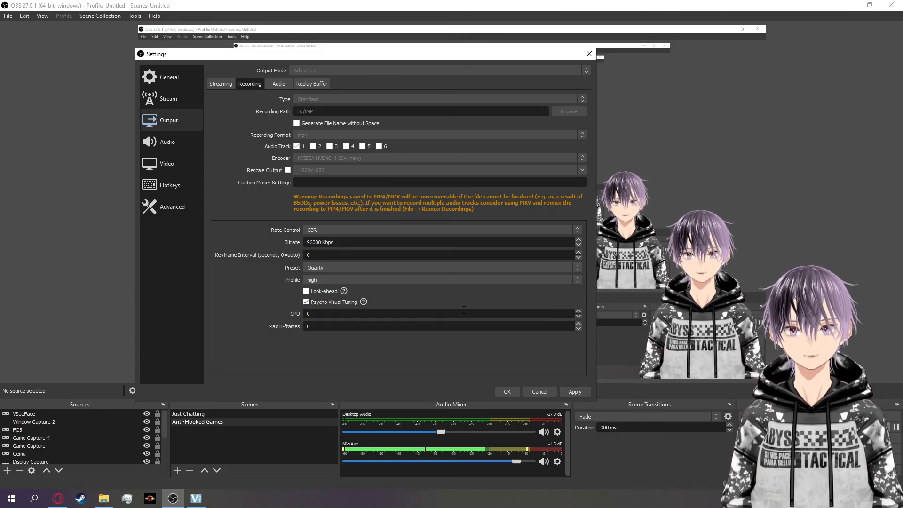
Step: Switch the recording's rate control to CQP and keep that choice after reviewing the other rate control options
left_click(337, 230)
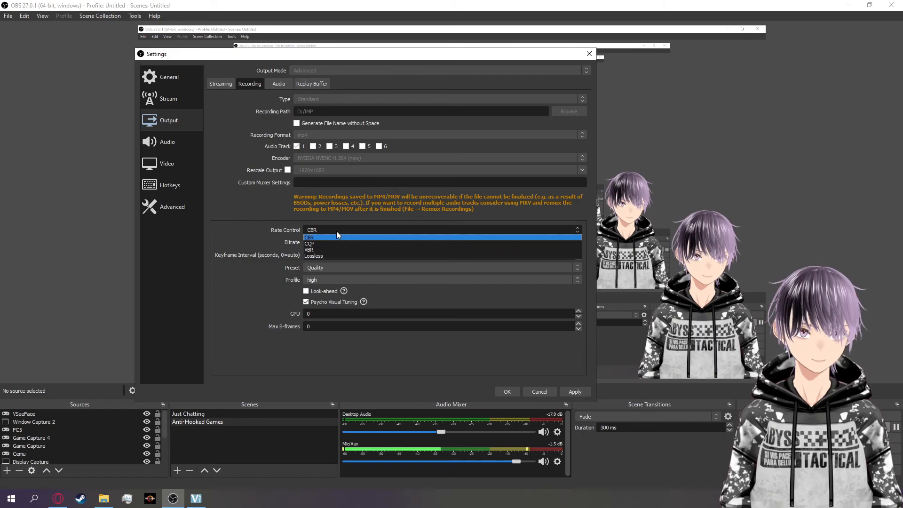
left_click(313, 244)
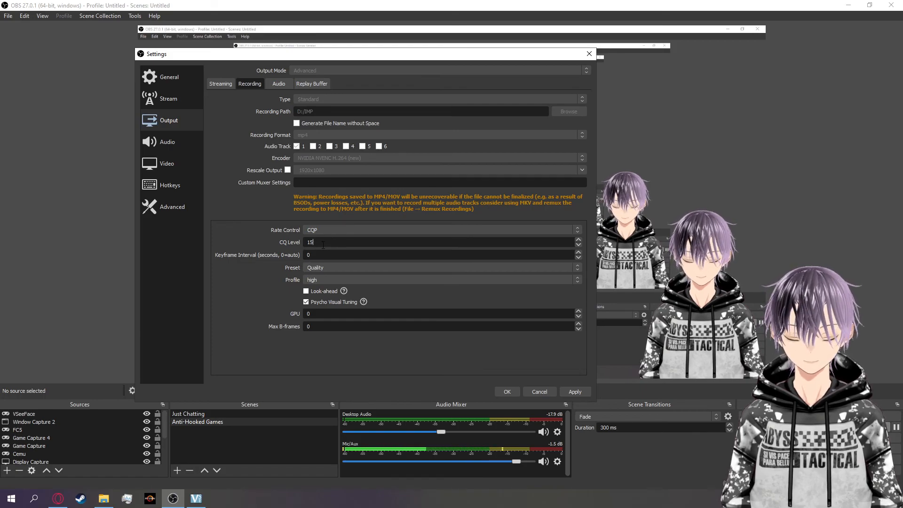
left_click(323, 229)
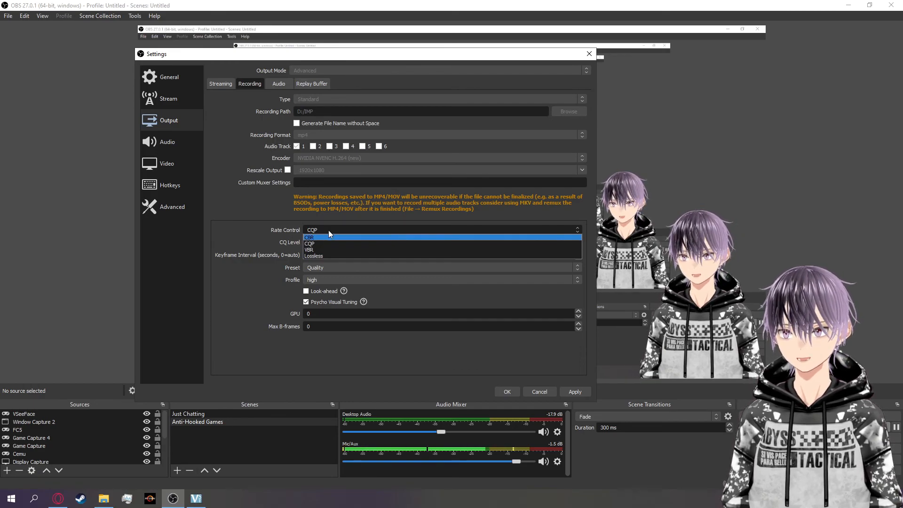
left_click(336, 228)
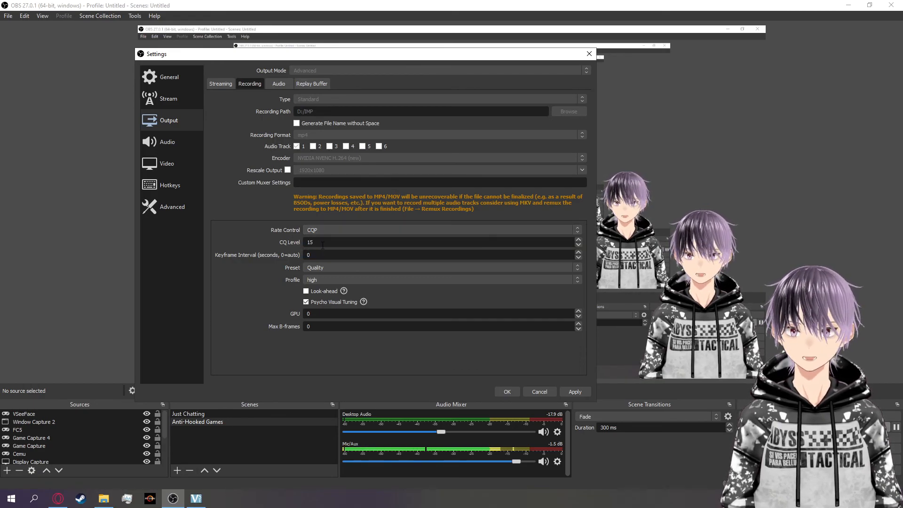
Step: Set the CQ level of the recording to 20
left_click(323, 245)
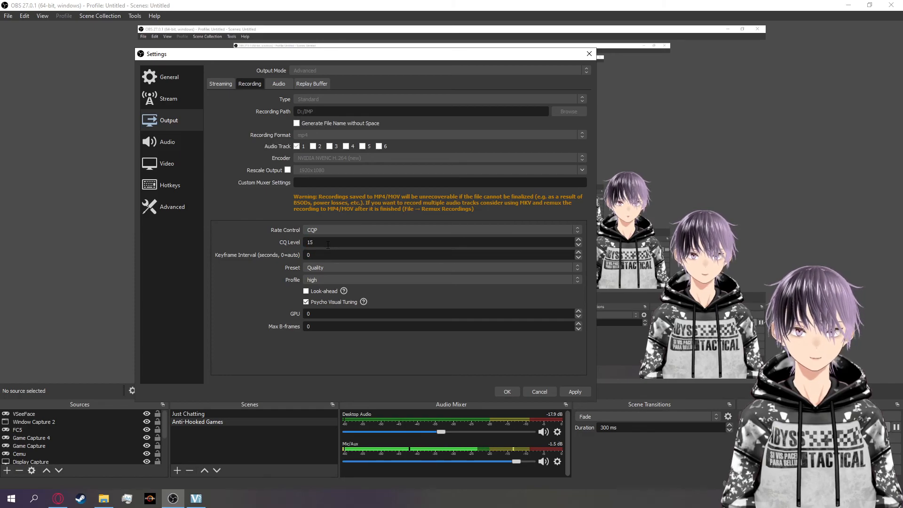
left_click(331, 244)
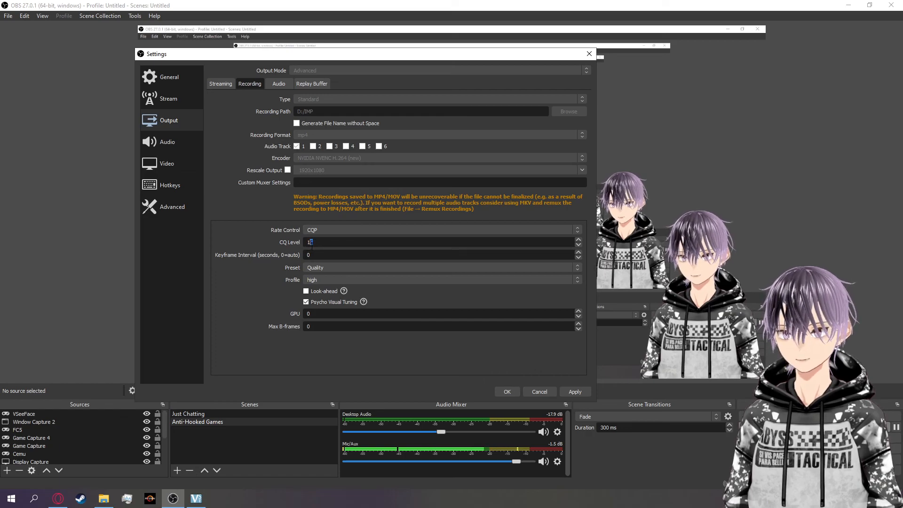
key("BackSpace")
key("BackSpace")
type("2")
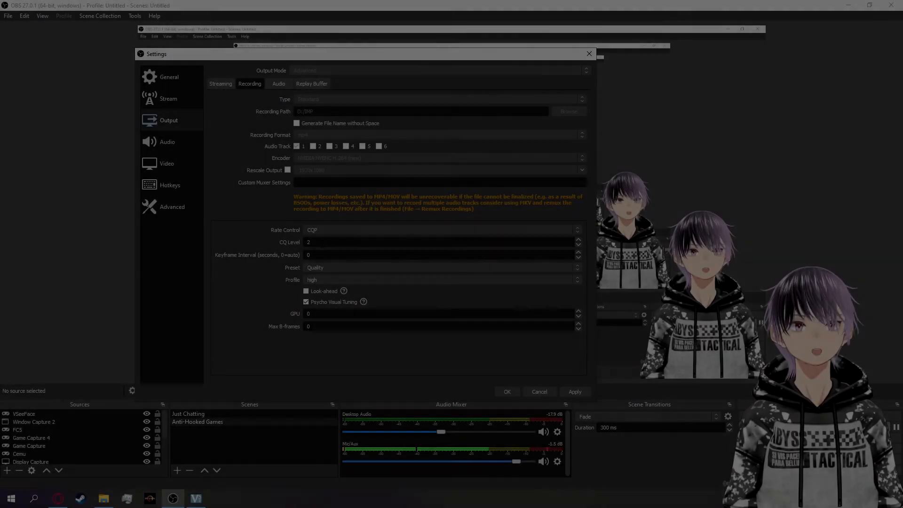
type("0")
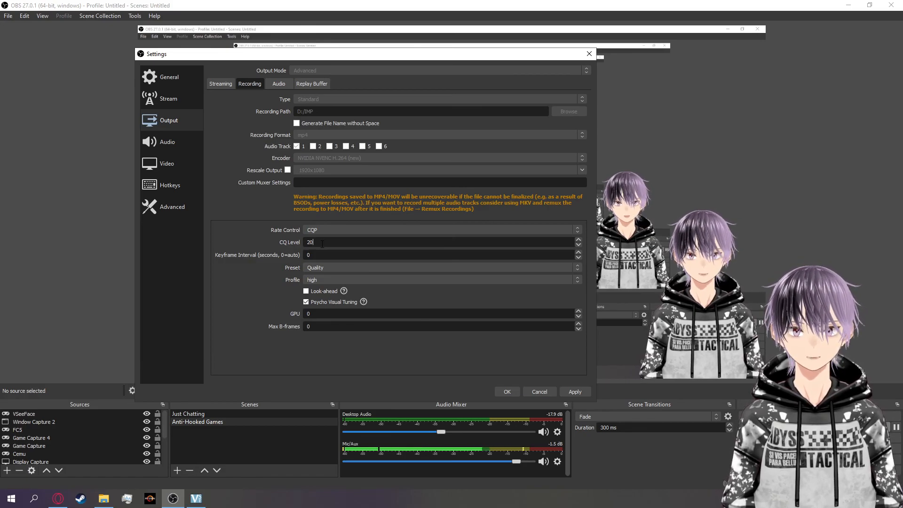
Step: Change the recording's CQ level to 18 and settle on 16
key("BackSpace")
key("BackSpace")
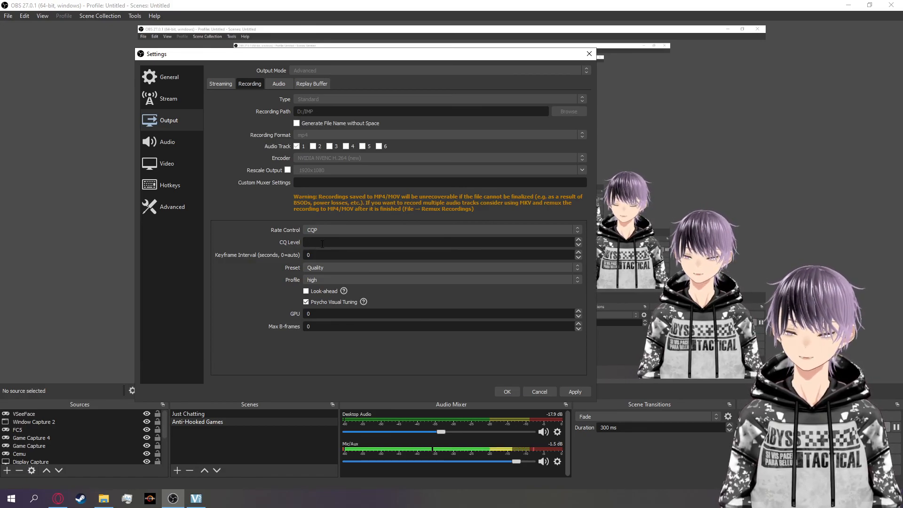
type("18")
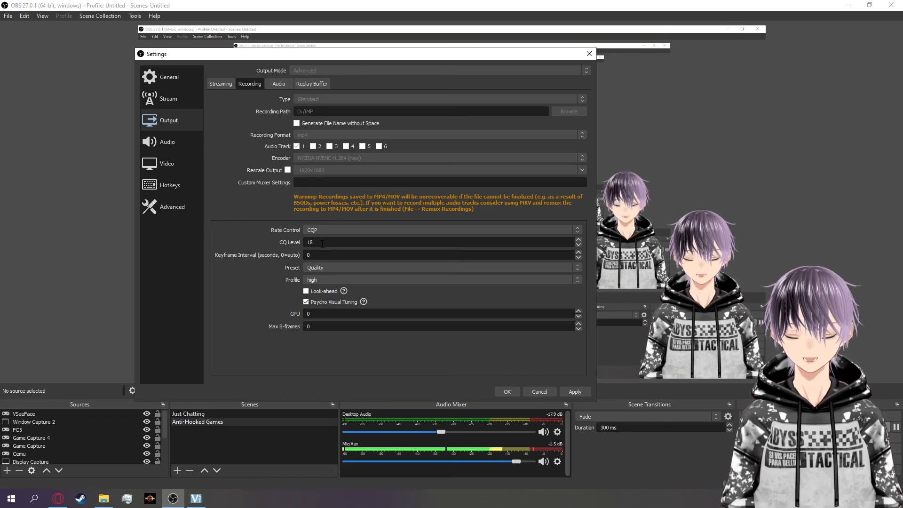
type("6")
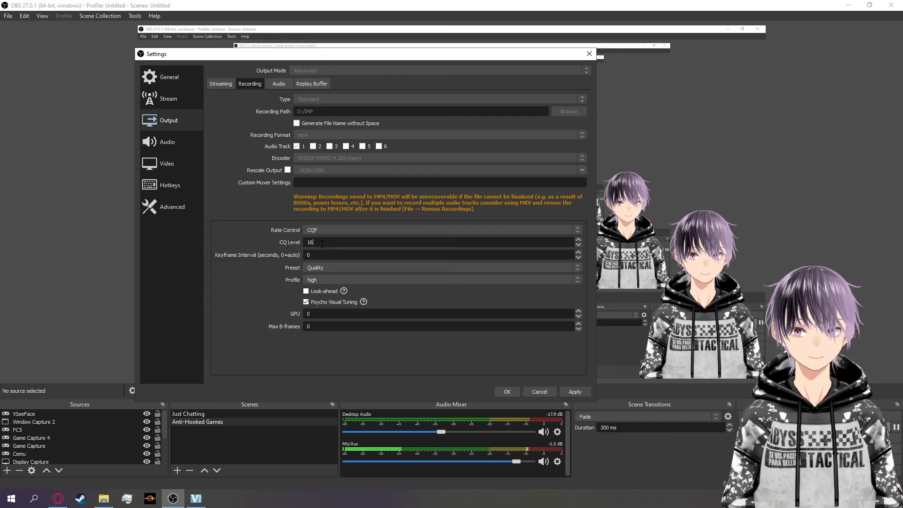
double_click(313, 244)
left_click(312, 244)
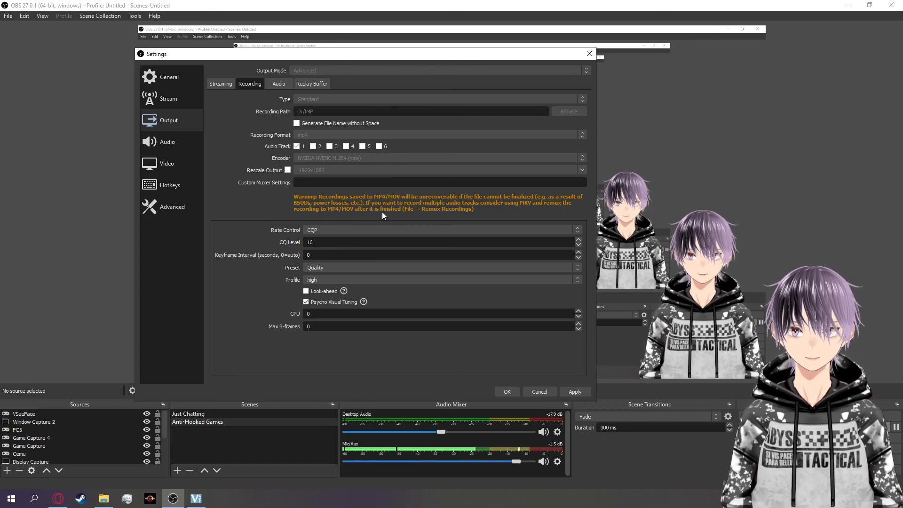
Step: Choose the Quality preset and the high profile for the recording encoder
mouse_move(104, 498)
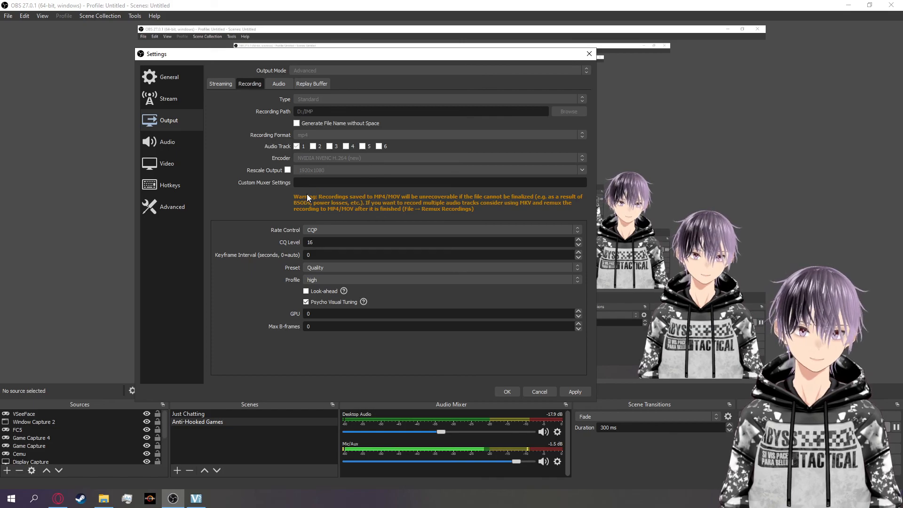
left_click(320, 270)
left_click(316, 281)
left_click(314, 281)
left_click(308, 292)
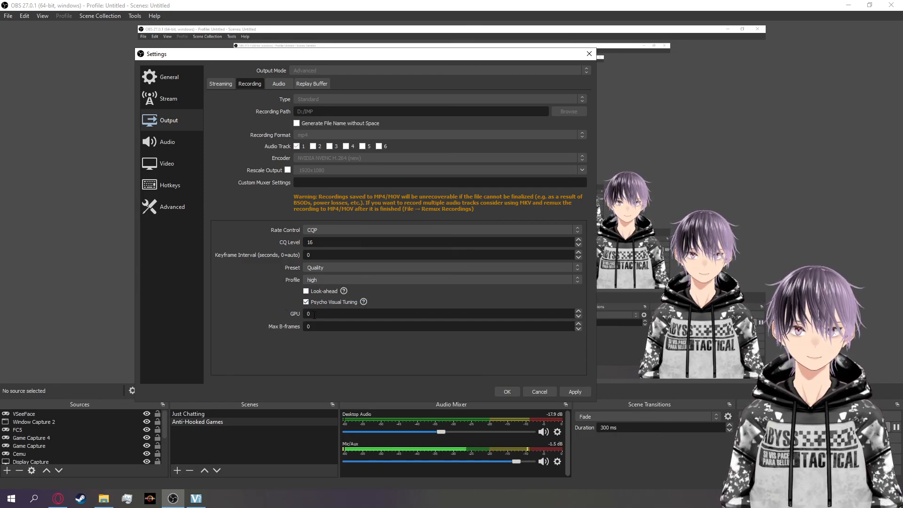
left_click(231, 349)
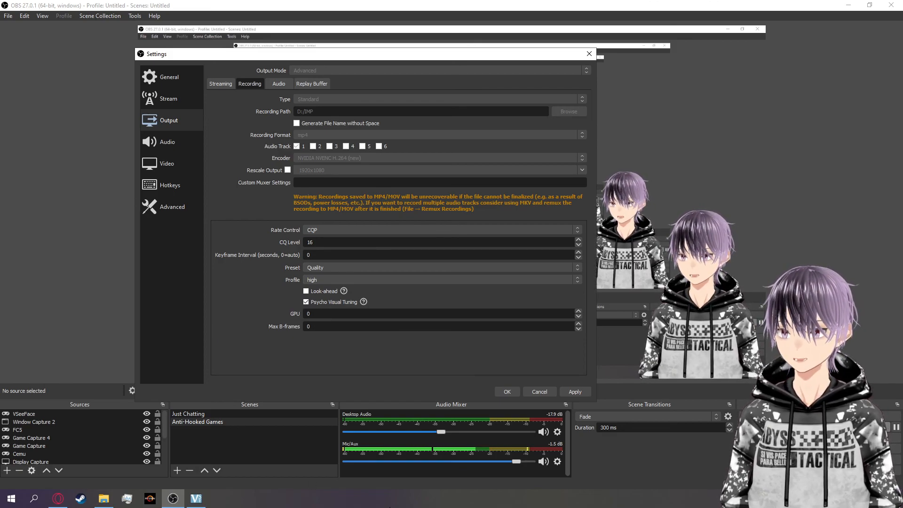
Step: Look at the Advanced settings page and return to the recording output settings
left_click(156, 204)
left_click(169, 126)
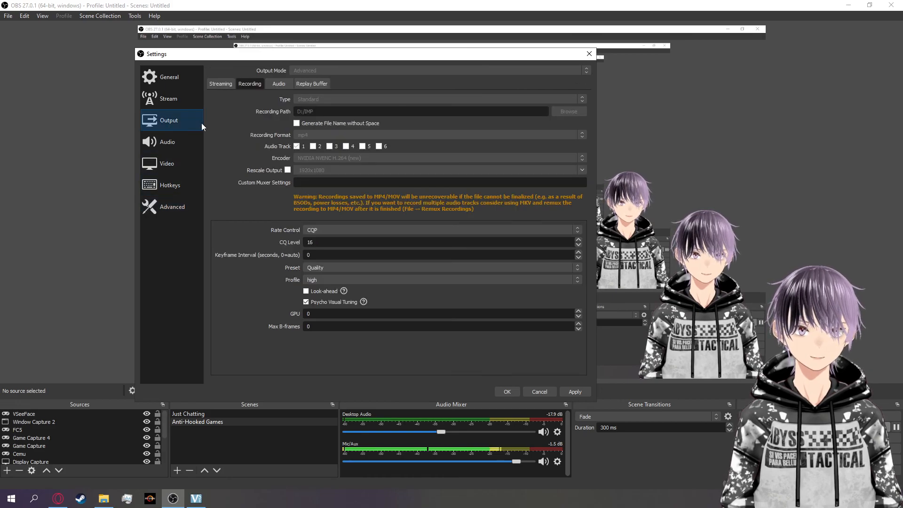